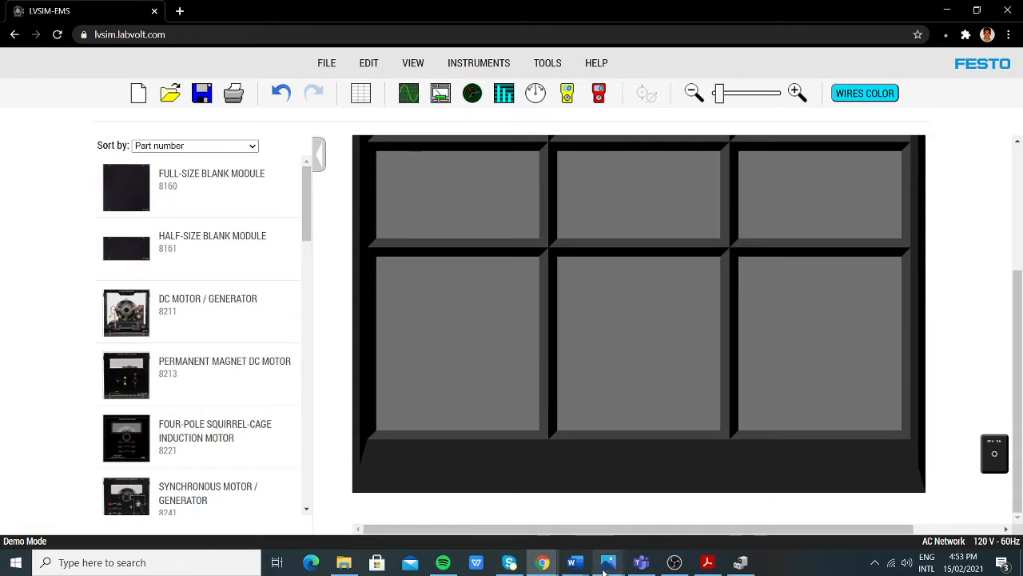
Check the exam circuit diagram in Photos, and mount the Resistive Load 8311 in the lower half of the simulator's middle bottom slot
mouse_move(609, 562)
left_click(192, 507)
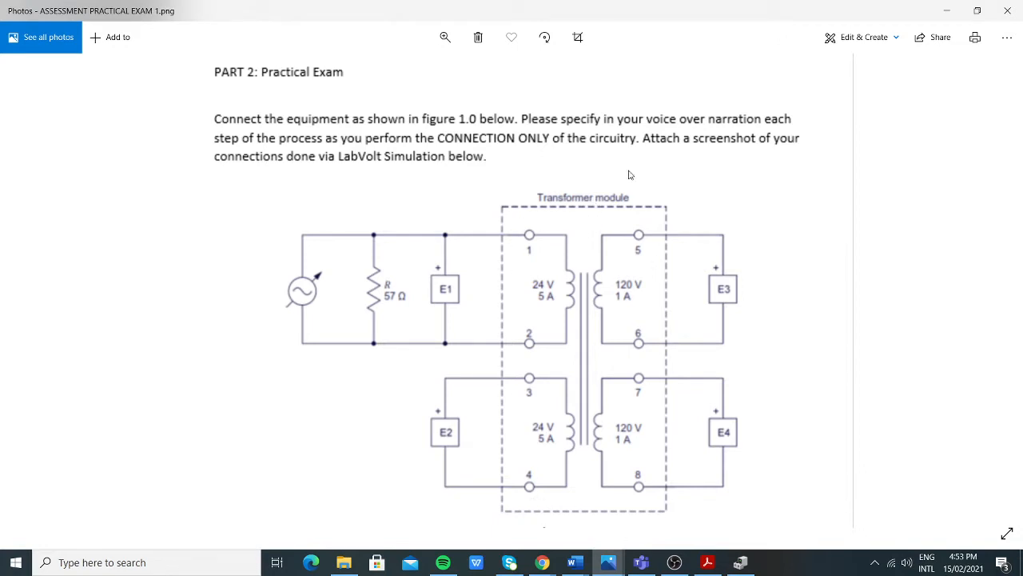
key("alt+Tab")
scroll(252, 342, "down", 2)
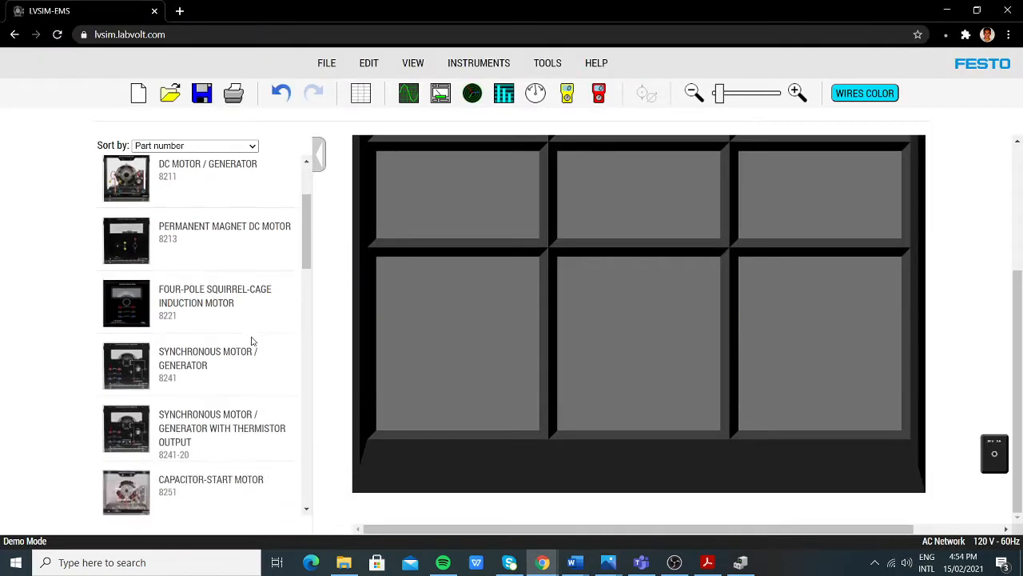
scroll(247, 338, "down", 5)
left_click_drag(138, 289, 684, 406)
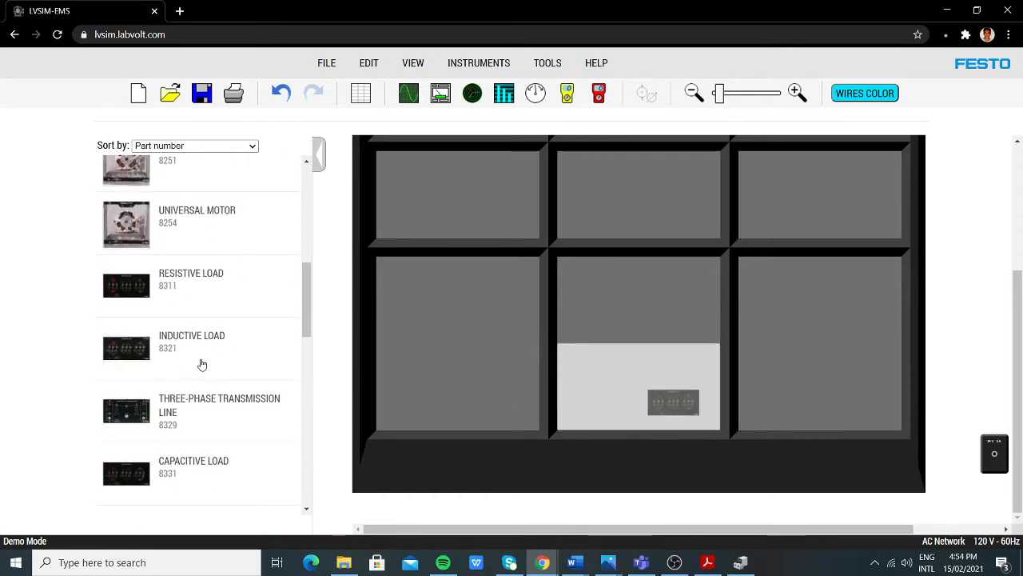
Mount the Single-Phase Transformer 8353 in the half slot directly above the resistive load
scroll(208, 352, "down", 4)
scroll(211, 333, "down", 5)
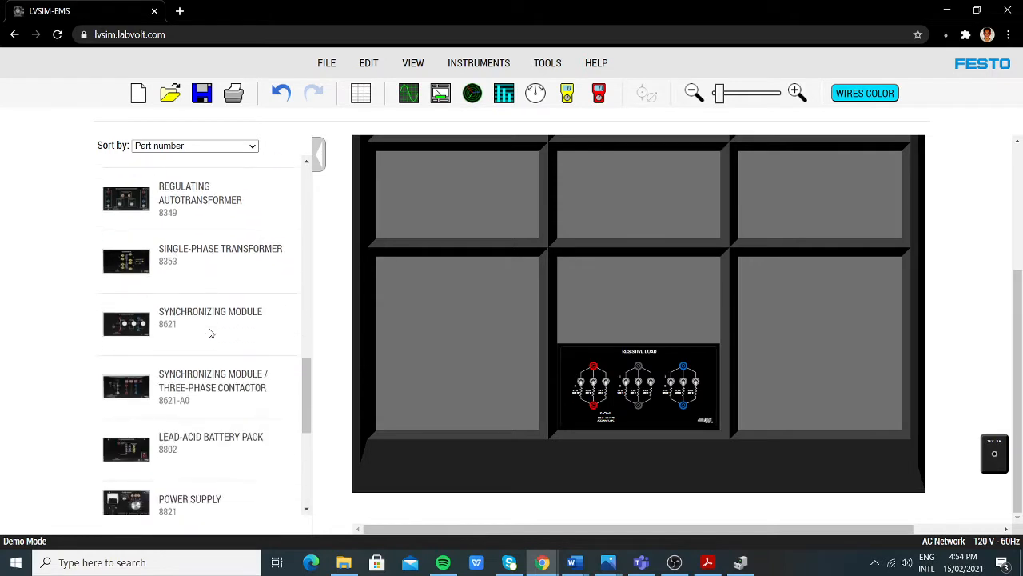
scroll(210, 328, "up", 2)
left_click_drag(125, 257, 659, 299)
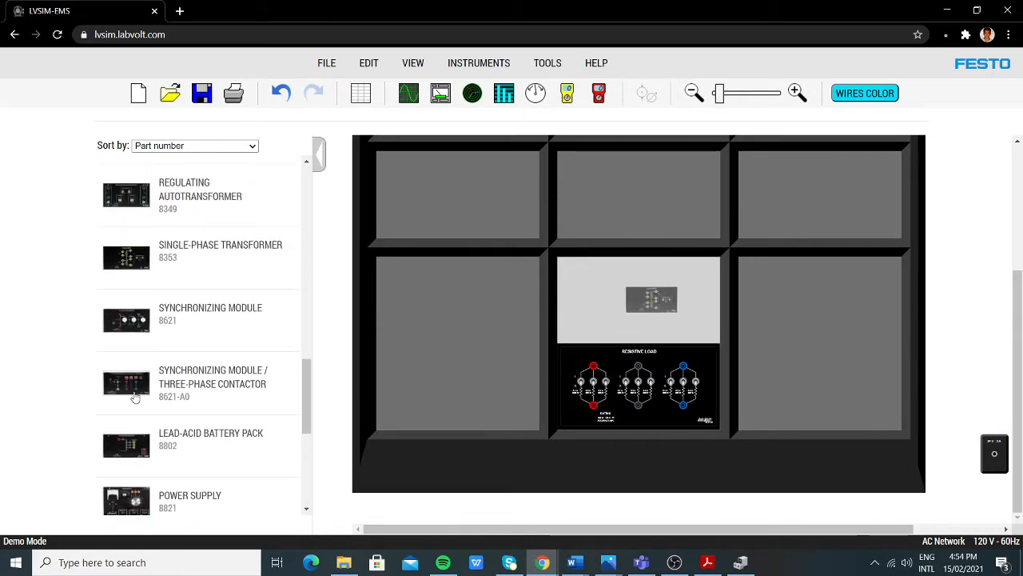
Mount the 8960-20 Four-Quadrant Dynamometer/Power Supply in the left bottom slot, and stack the transformer over a 9063 Data Acquisition and Control Interface in the right one
scroll(133, 404, "down", 5)
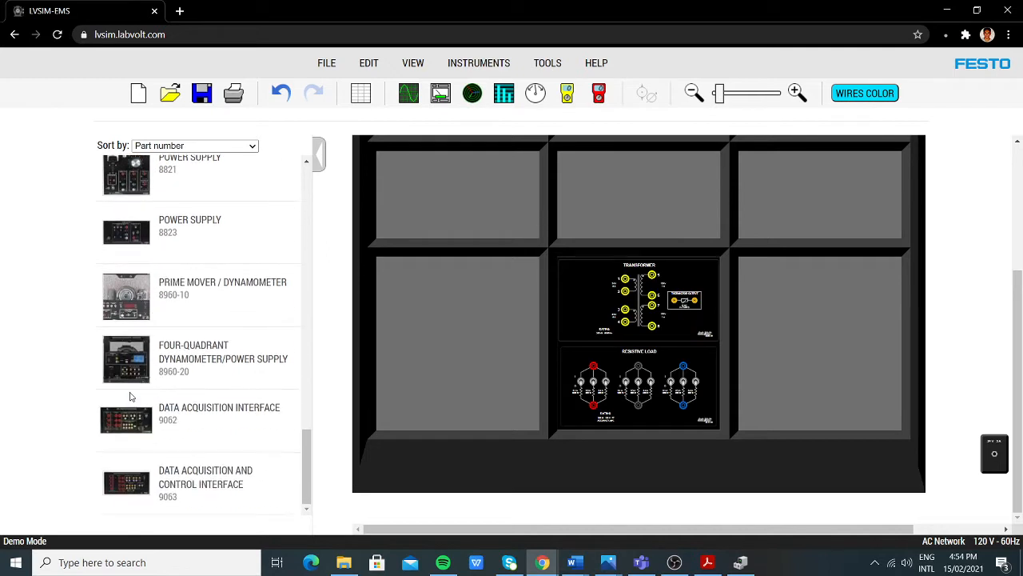
left_click_drag(126, 370, 444, 348)
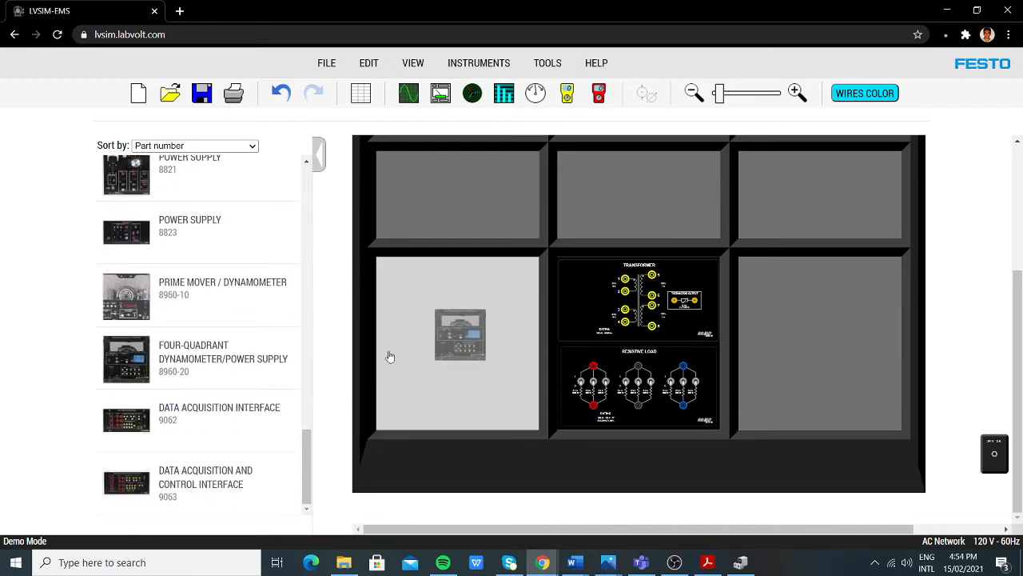
left_click_drag(130, 483, 823, 389)
left_click_drag(695, 334, 819, 312)
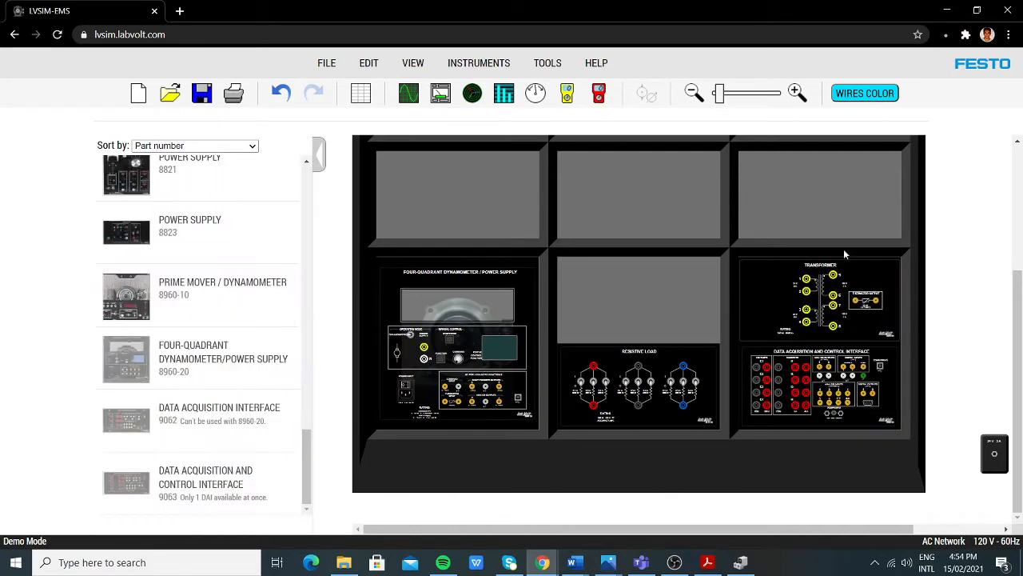
Connect the Data Acquisition and Control Interface's power input to the 24 V AC supply beside the rack
left_click_drag(721, 97, 741, 97)
scroll(744, 325, "down", 5)
left_click_drag(647, 532, 825, 529)
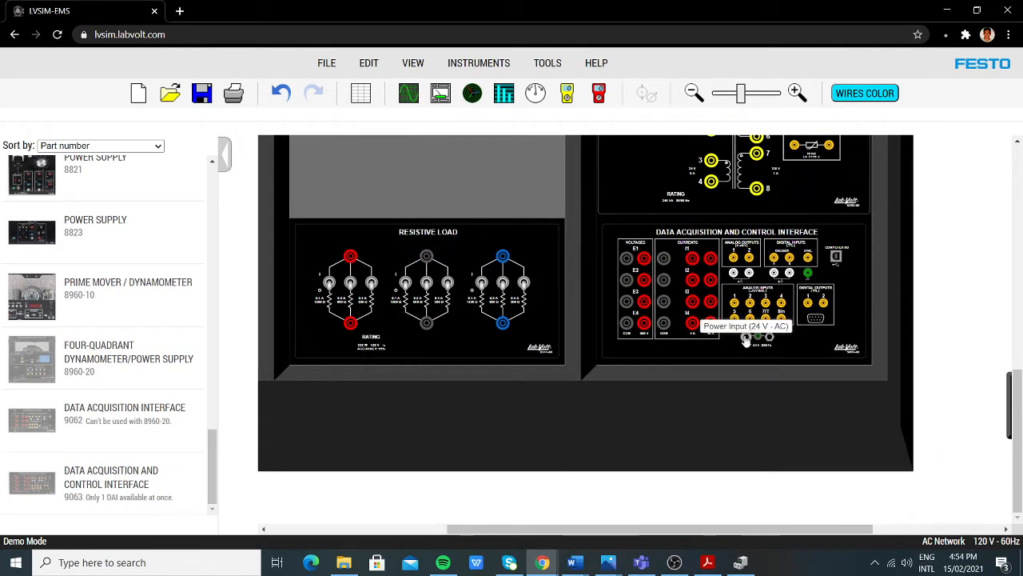
left_click_drag(702, 533, 748, 524)
left_click_drag(666, 337, 950, 405)
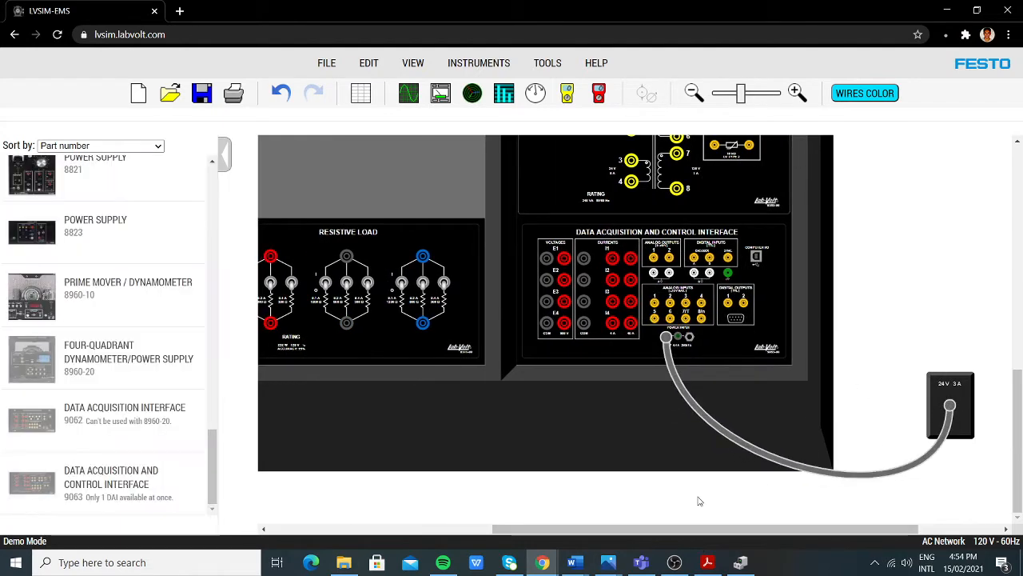
Check the circuit diagram in Photos again and set the simulator's wire color to red (ff0000)
left_click_drag(674, 530, 451, 528)
scroll(559, 444, "up", 2)
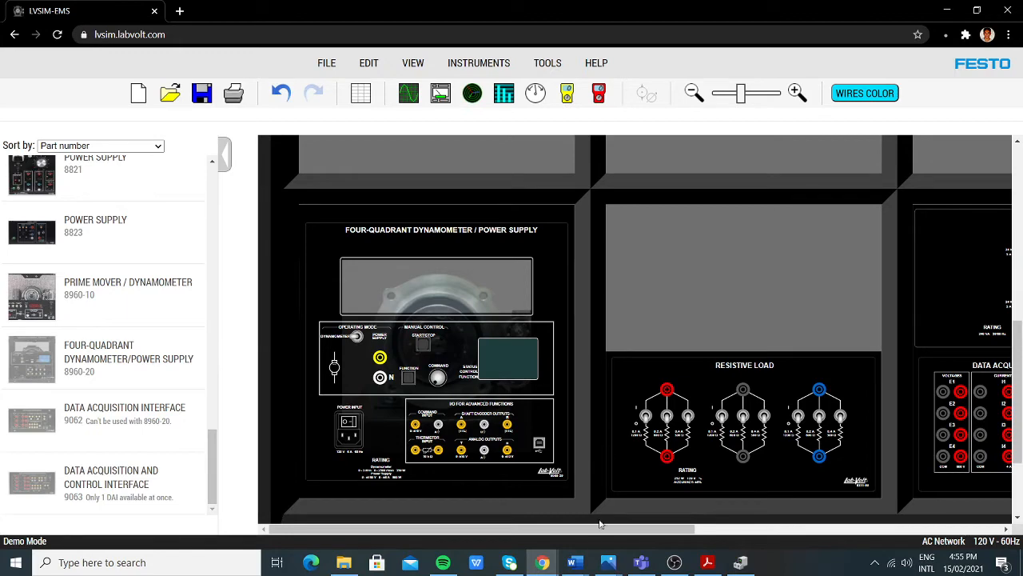
key("alt+Tab")
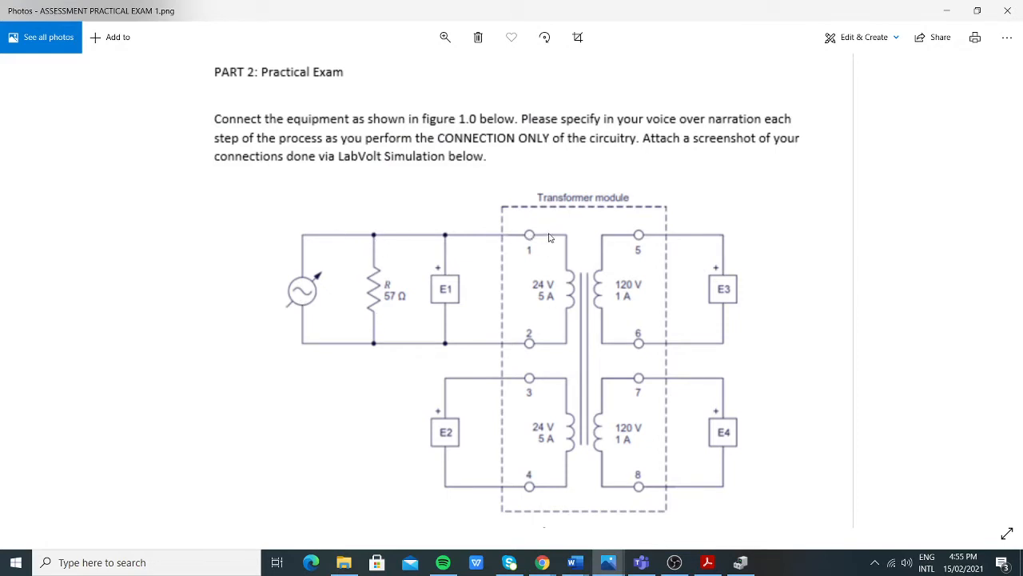
key("alt+Tab")
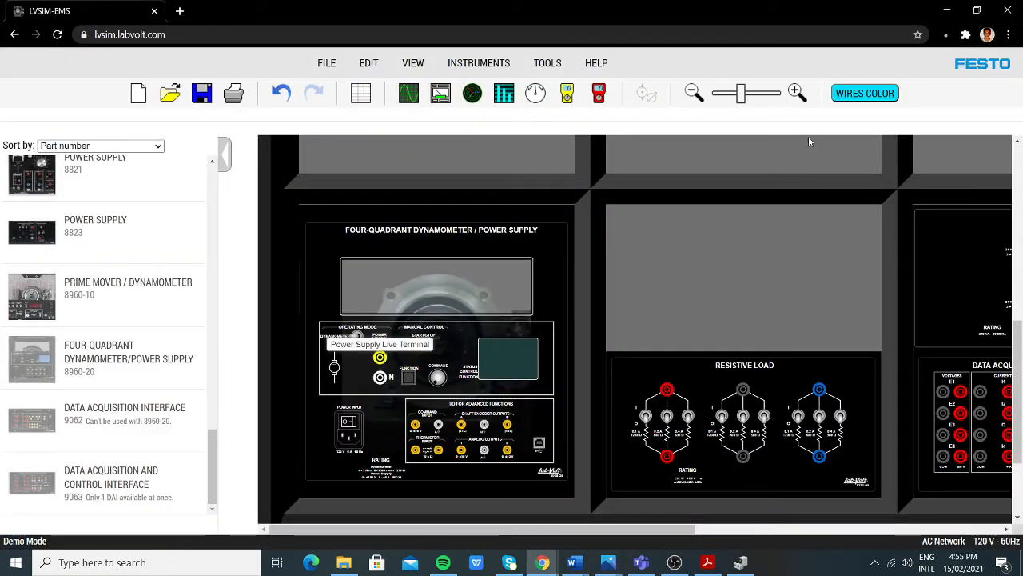
left_click(858, 91)
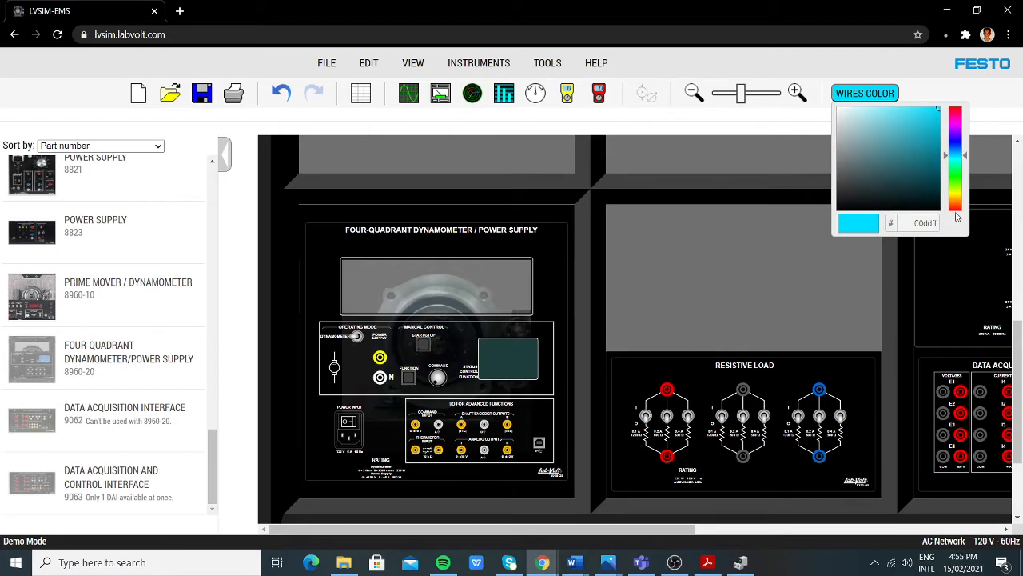
left_click(954, 206)
left_click_drag(380, 357, 843, 199)
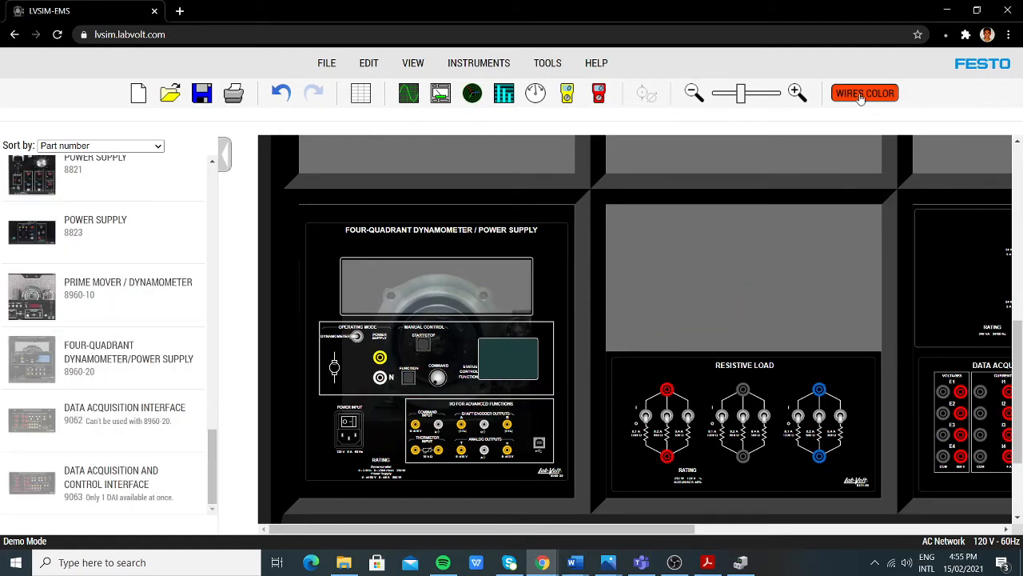
left_click(861, 95)
left_click_drag(952, 204, 952, 217)
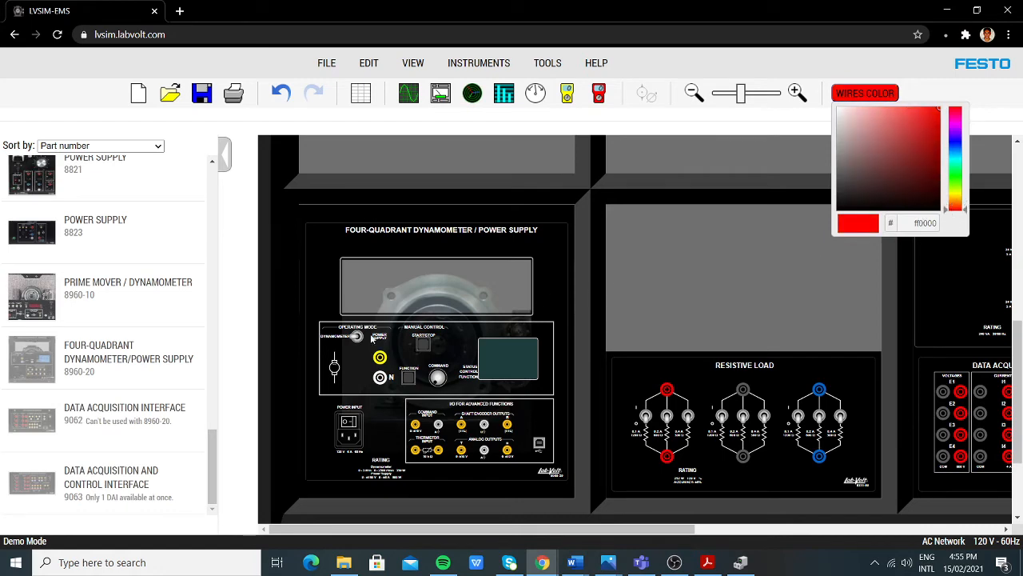
Wire the power supply's live terminal through the resistive load's three upper terminals to transformer terminal 1
left_click_drag(380, 357, 535, 414)
left_click_drag(380, 357, 819, 390)
left_click_drag(693, 529, 802, 529)
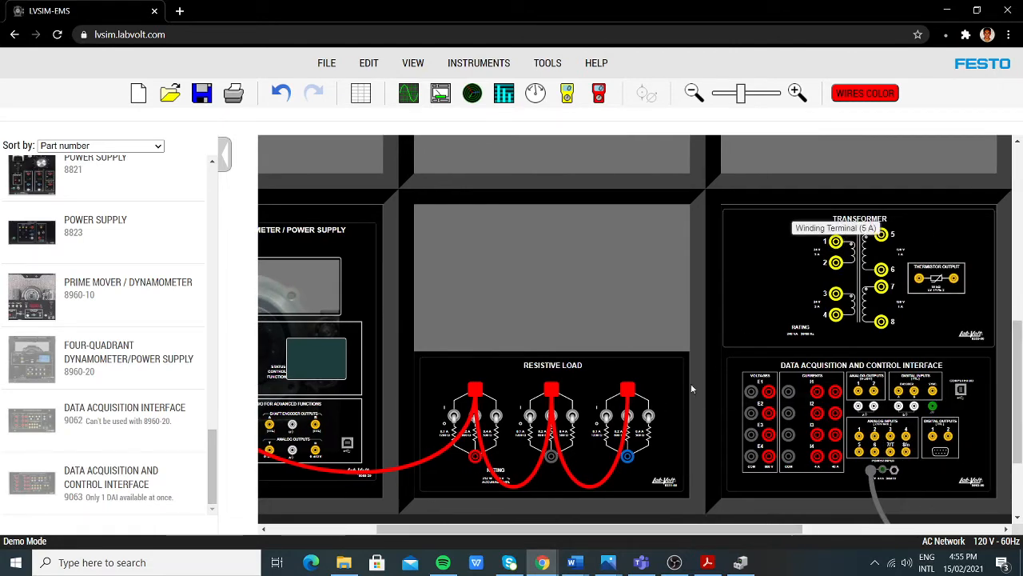
left_click_drag(627, 392, 838, 241)
Reshape the red wires so they run neatly between the power supply, the load terminals and the transformer
left_click_drag(729, 416, 721, 343)
left_click_drag(590, 483, 600, 372)
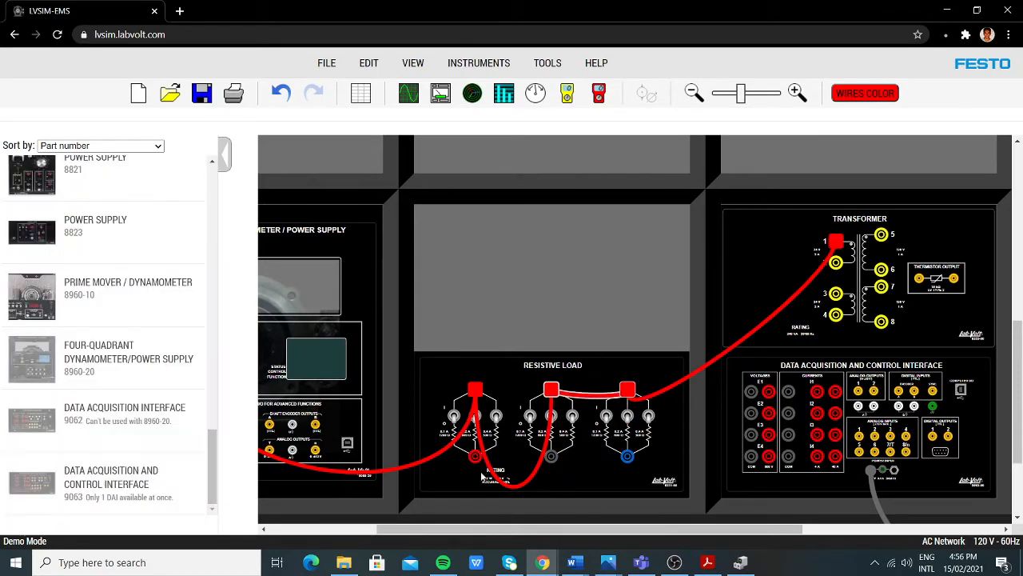
left_click_drag(522, 485, 515, 372)
left_click_drag(347, 472, 368, 382)
Wire the power supply's neutral terminal in yellow (eeff00) through the resistive load's three lower terminals to transformer terminal 2
left_click_drag(507, 524, 398, 524)
left_click(869, 101)
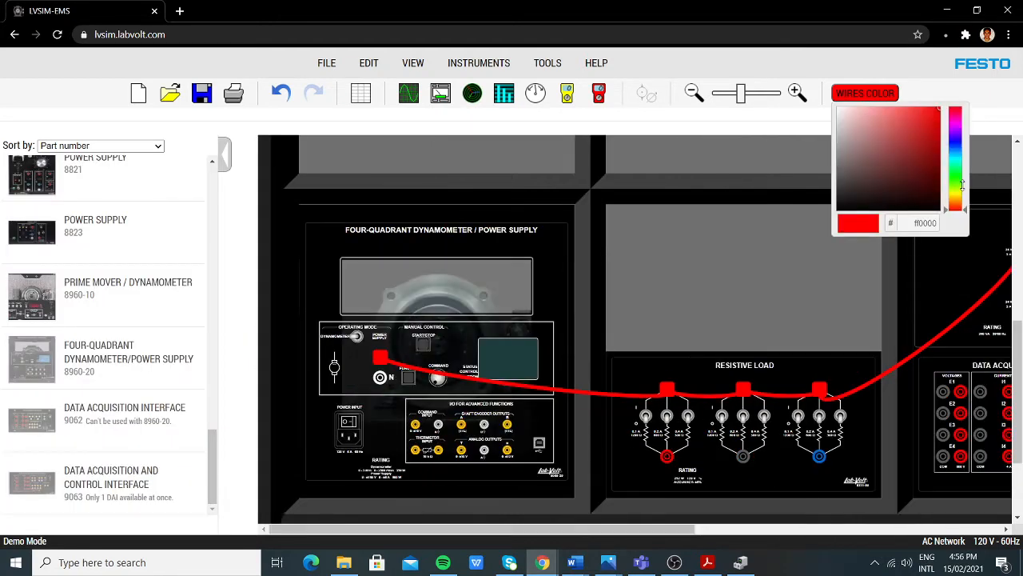
left_click(961, 192)
left_click_drag(379, 376, 821, 457)
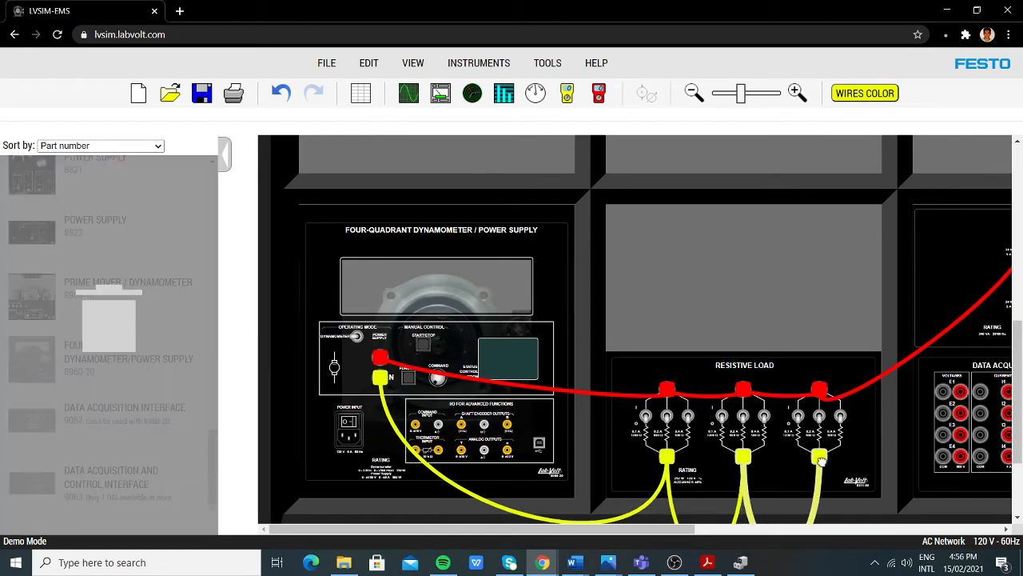
left_click_drag(693, 529, 823, 531)
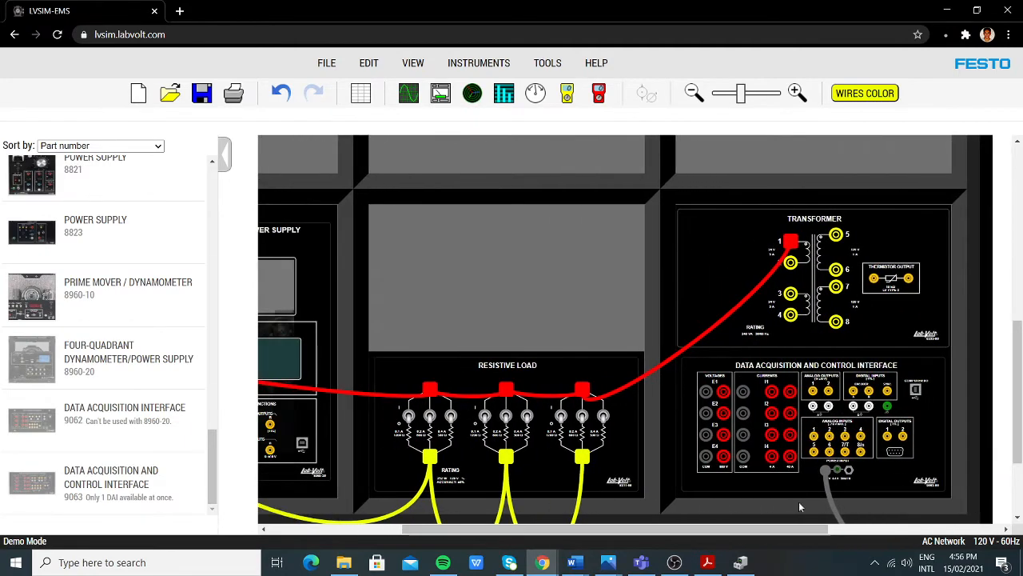
left_click_drag(582, 457, 790, 264)
Straighten the yellow wires linking the resistive load's lower terminals and the one leading to the transformer
scroll(476, 483, "down", 3)
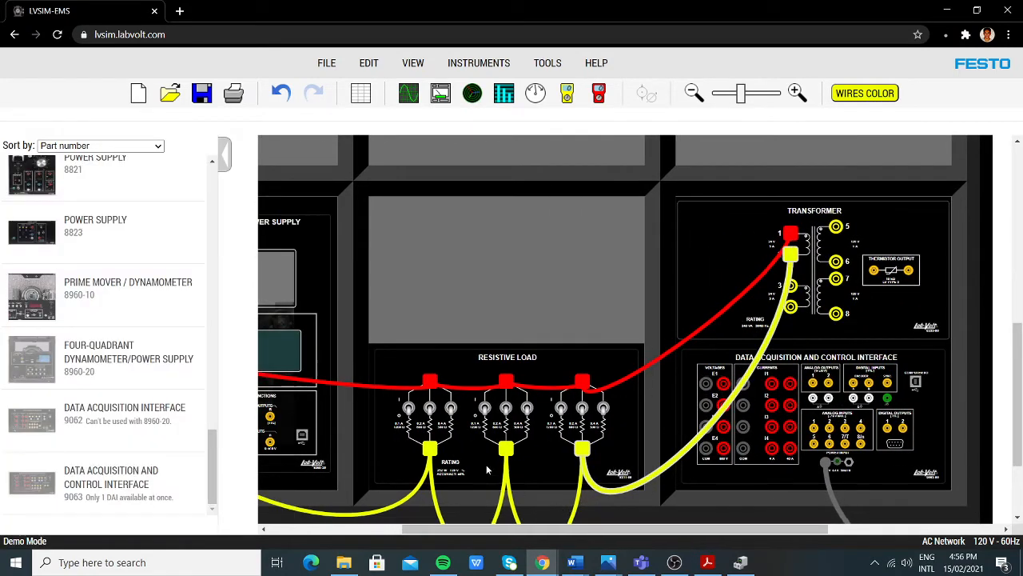
left_click_drag(473, 424, 549, 312)
left_click_drag(644, 366, 654, 242)
Following the circuit diagram, wire voltage input E1 in green, its 600 V terminal to transformer terminal 1 and its common to terminal 2
key("alt+Tab")
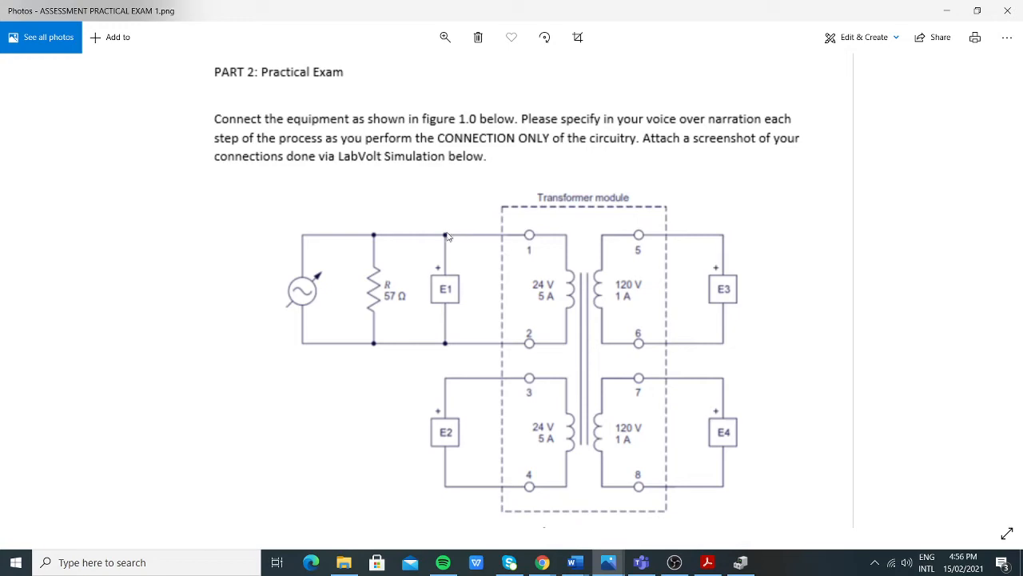
key("alt+Tab")
scroll(751, 361, "up", 3)
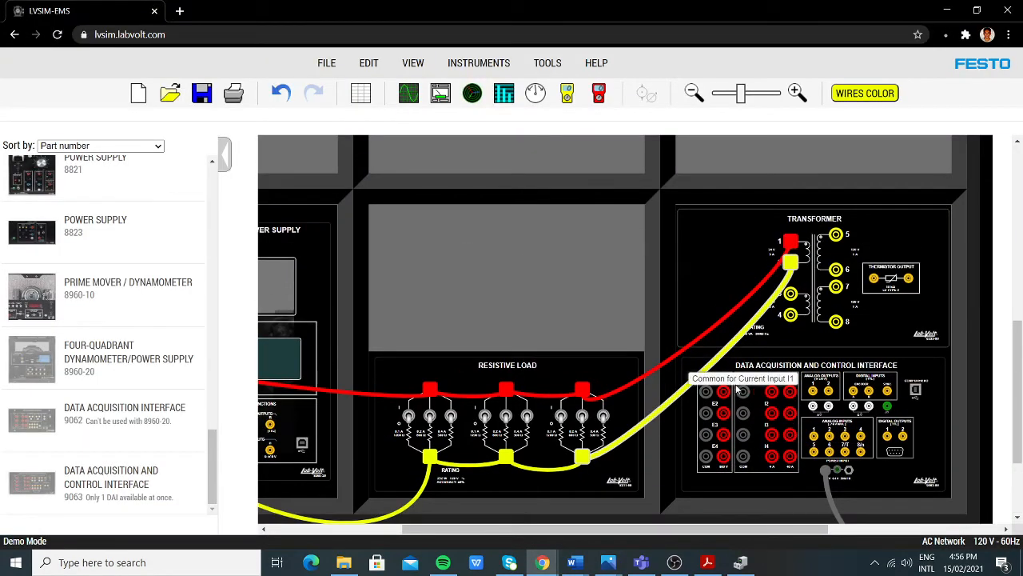
left_click_drag(724, 391, 836, 104)
left_click(868, 93)
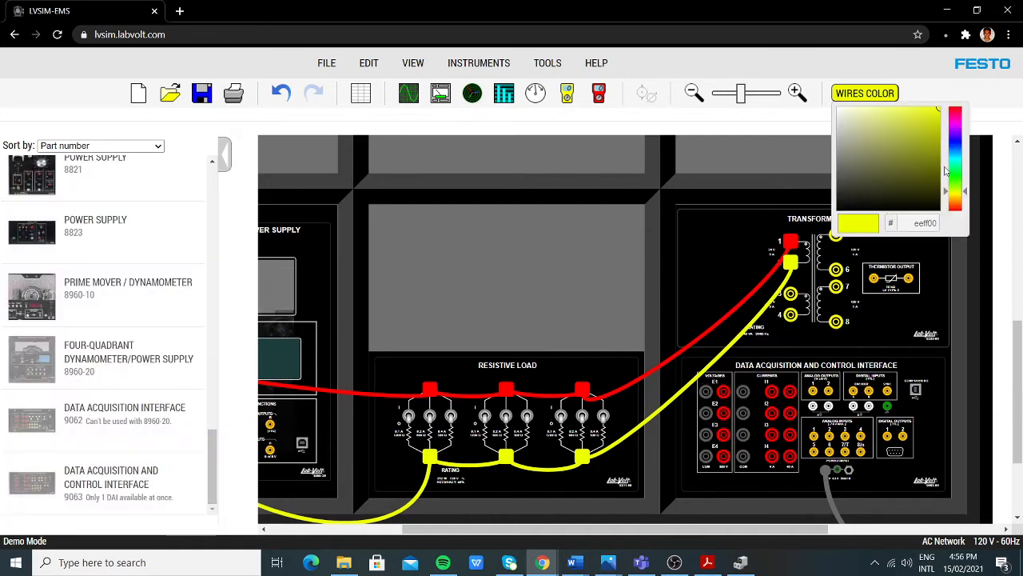
left_click(958, 170)
left_click_drag(724, 391, 792, 242)
left_click_drag(706, 391, 793, 265)
Bend the two green E1 wires clear of the transformer labels, and straighten the yellow wire between the supply neutral and the resistive load
left_click_drag(777, 358, 662, 241)
left_click_drag(772, 376, 676, 199)
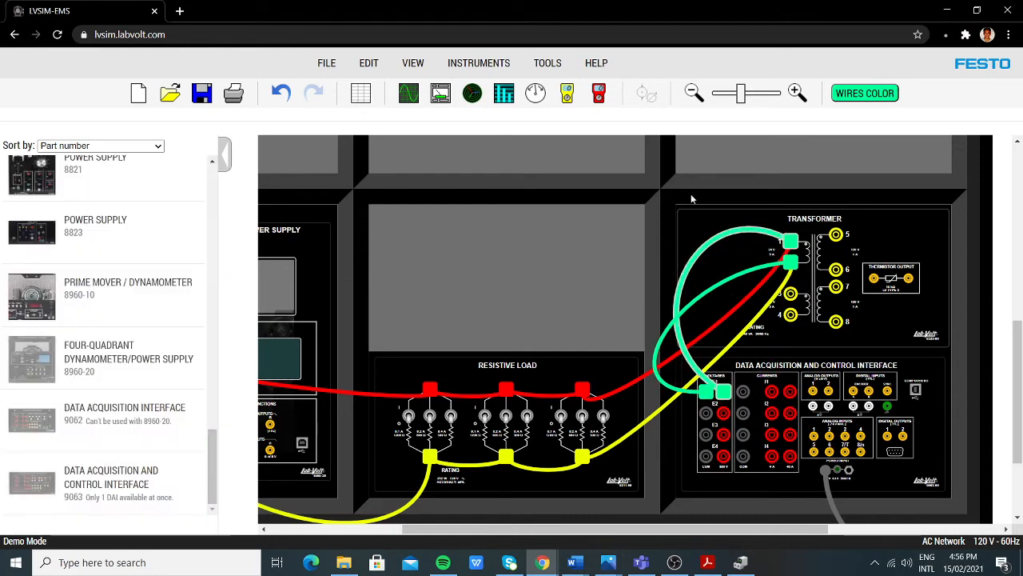
left_click_drag(603, 530, 563, 438)
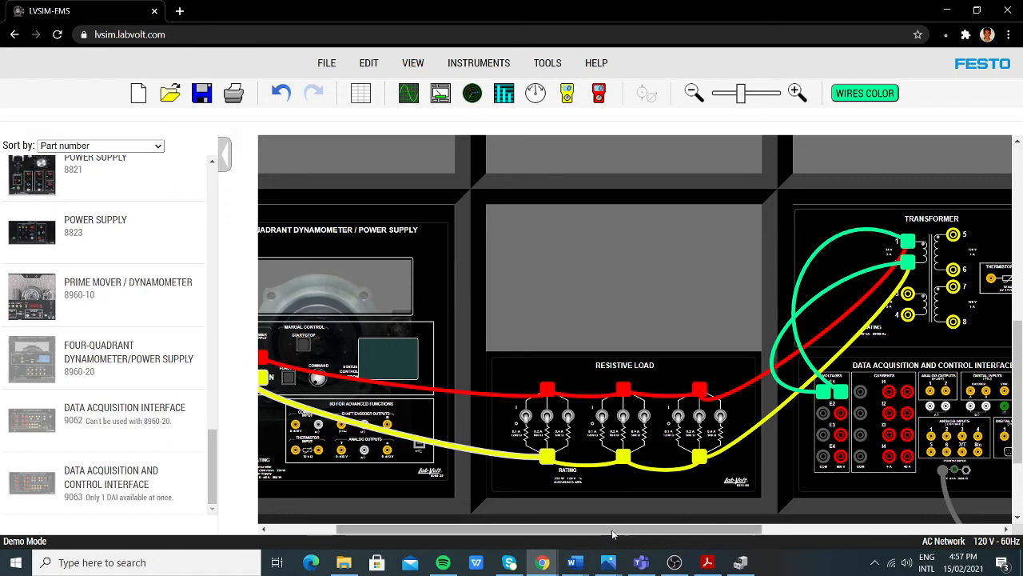
Check the resistor value in the circuit diagram, and look up the load switch positions for 57 Ω in the transformer manual's impedance table
left_click(609, 562)
left_click(198, 516)
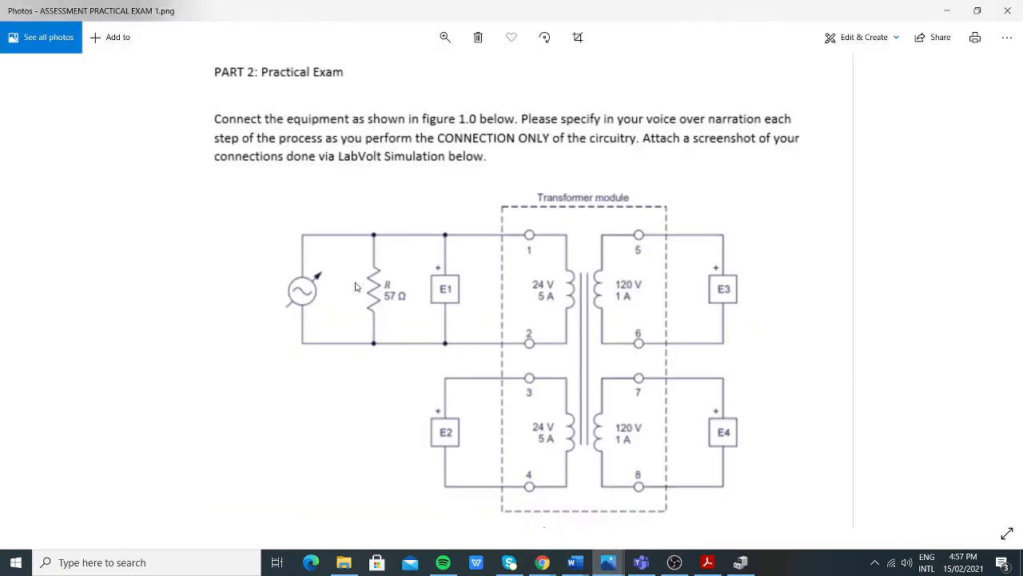
left_click(708, 559)
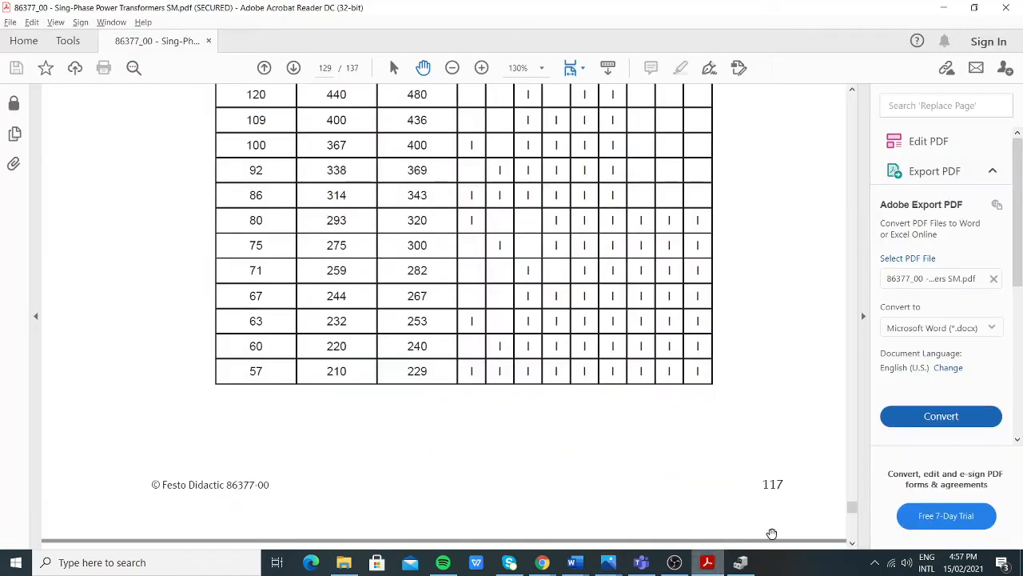
scroll(471, 314, "up", 5)
scroll(471, 312, "up", 2)
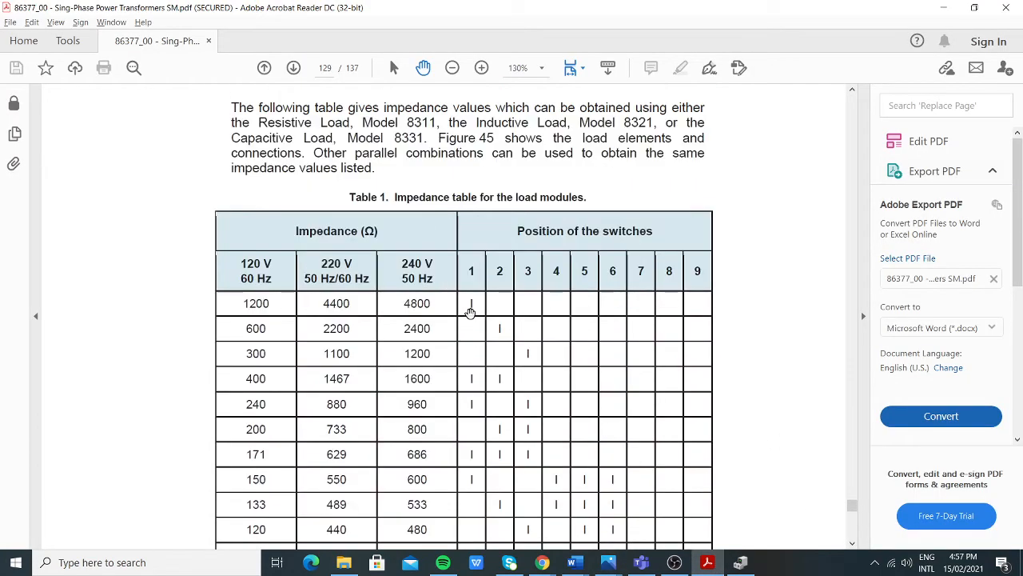
scroll(464, 206, "down", 6)
scroll(420, 272, "down", 1)
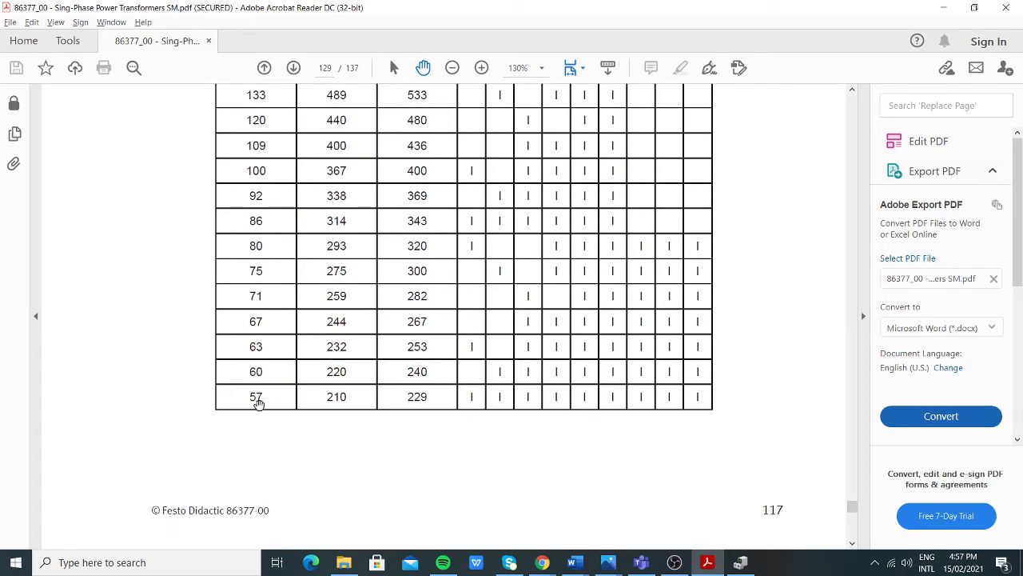
scroll(582, 393, "up", 6)
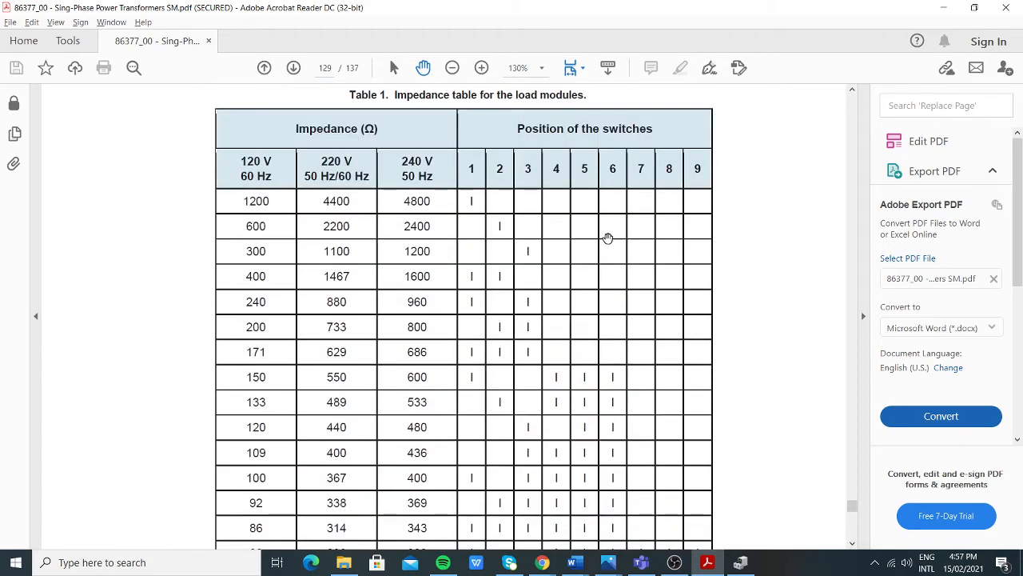
scroll(595, 120, "down", 6)
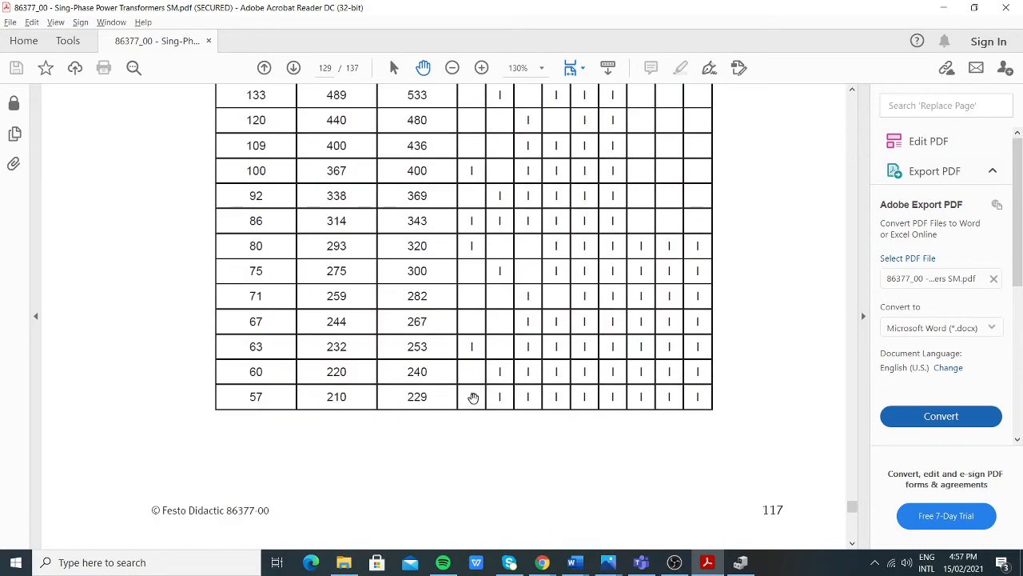
scroll(529, 409, "up", 6)
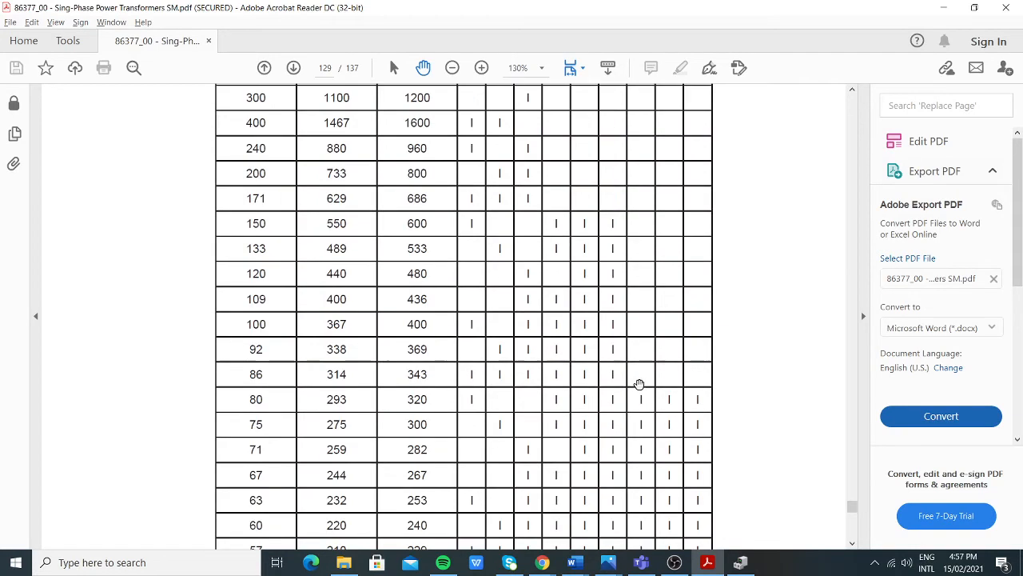
key("alt+Tab")
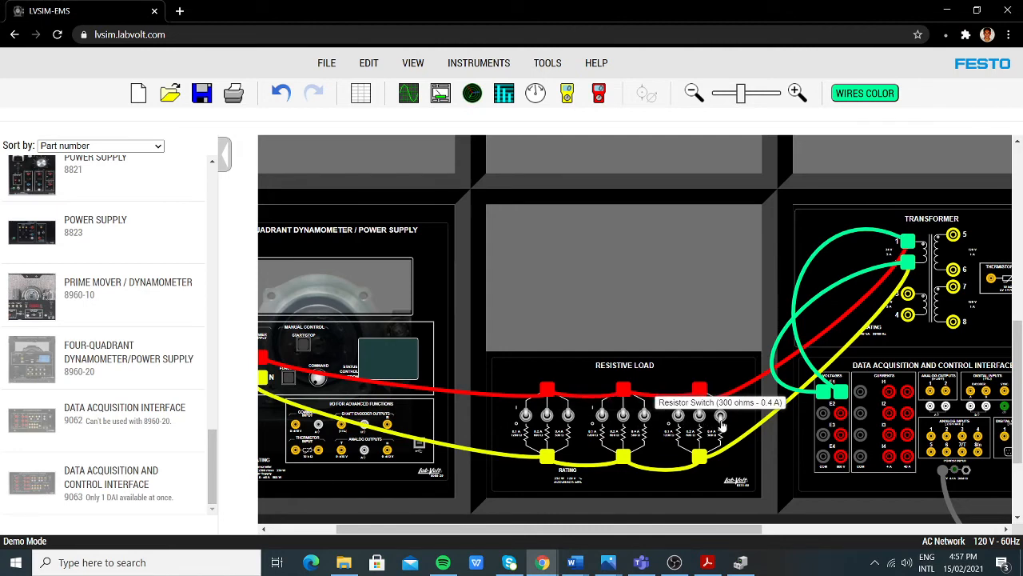
Following the circuit diagram, wire voltage input E2 in purple (7300ff), its 600 V terminal to transformer terminal 3 and its common to terminal 4
key("alt+Tab")
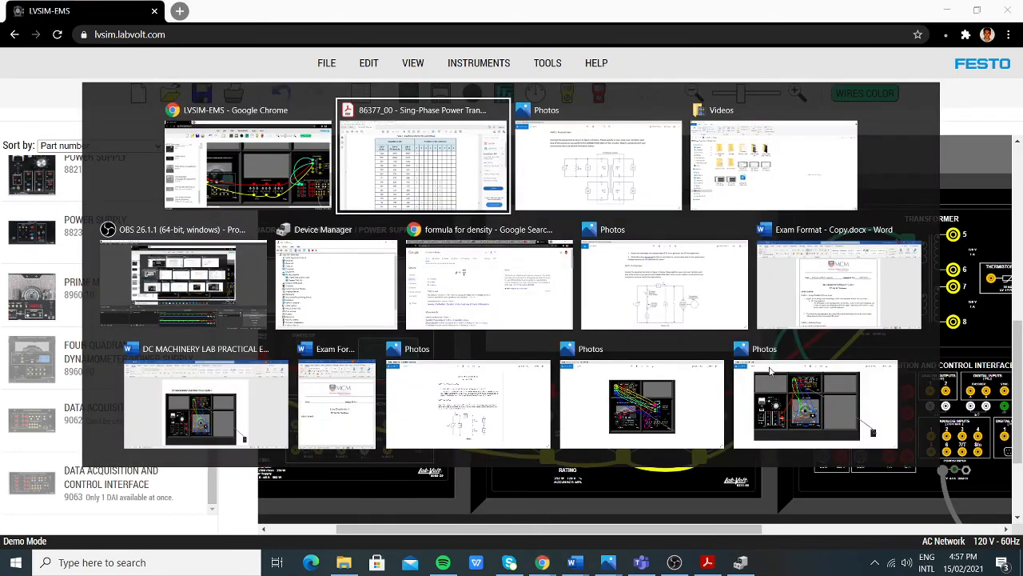
key("alt+Tab")
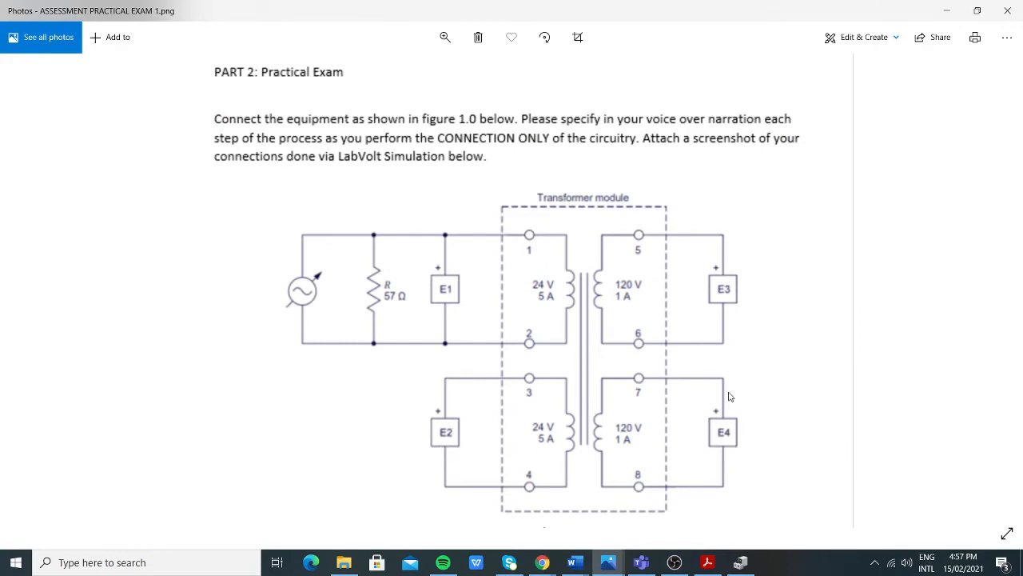
key("alt+Tab")
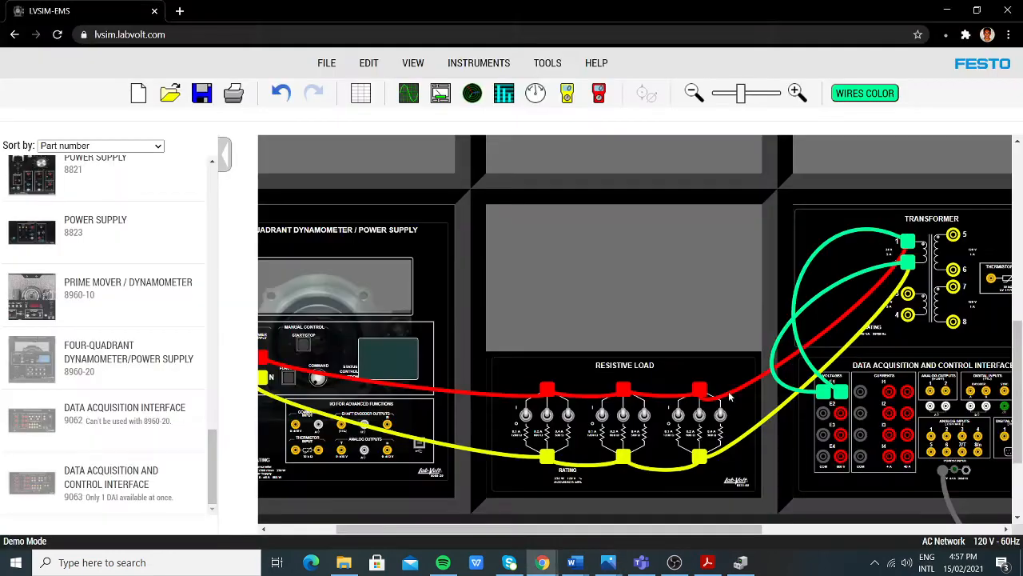
left_click_drag(566, 531, 736, 536)
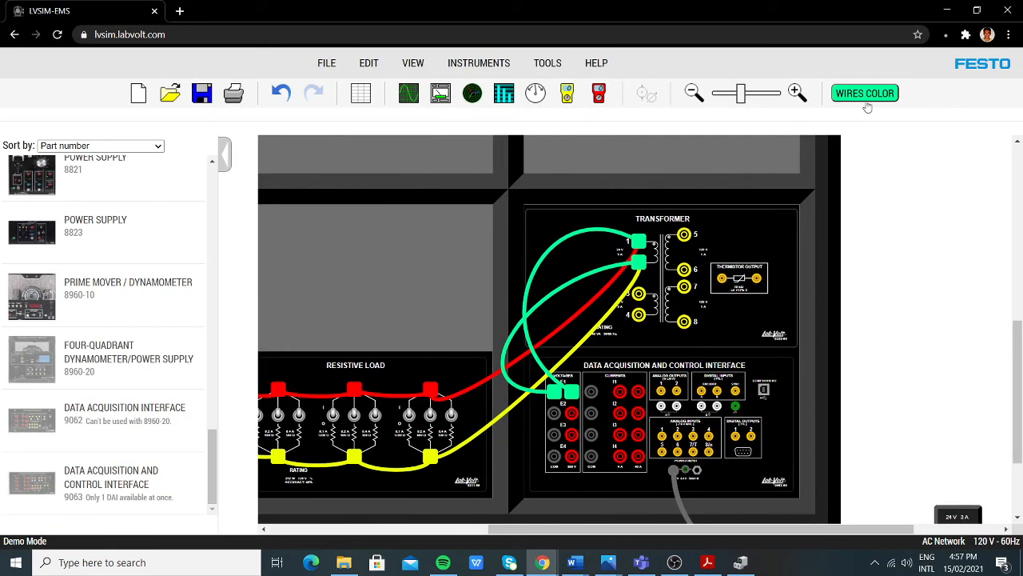
left_click(868, 96)
left_click(960, 133)
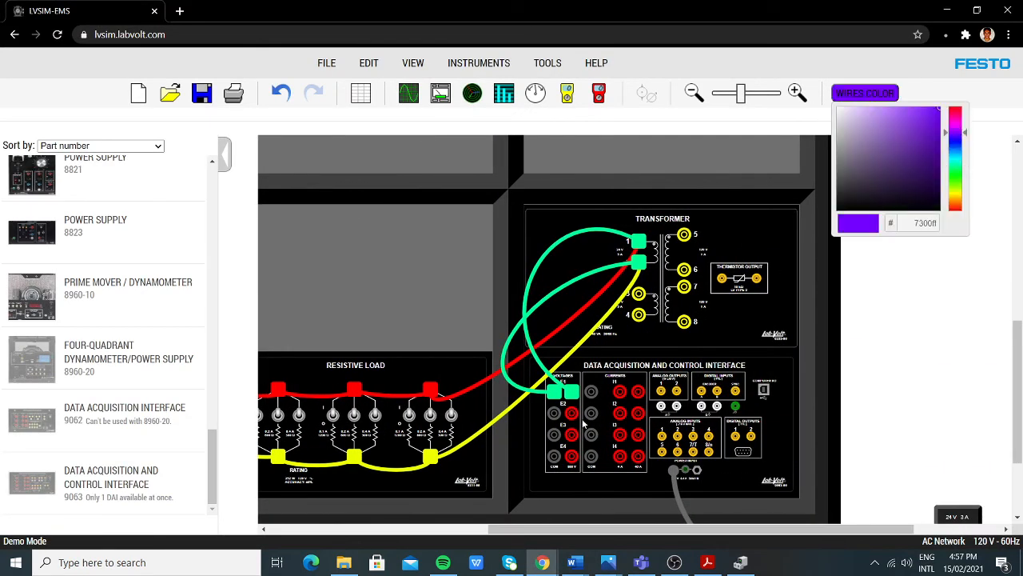
left_click_drag(572, 412, 639, 294)
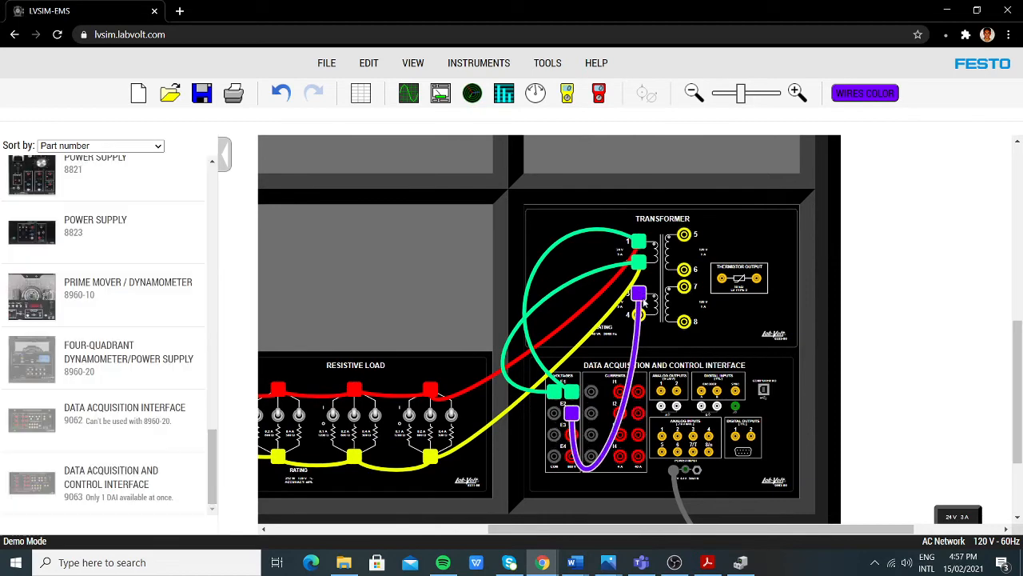
key("alt+Tab")
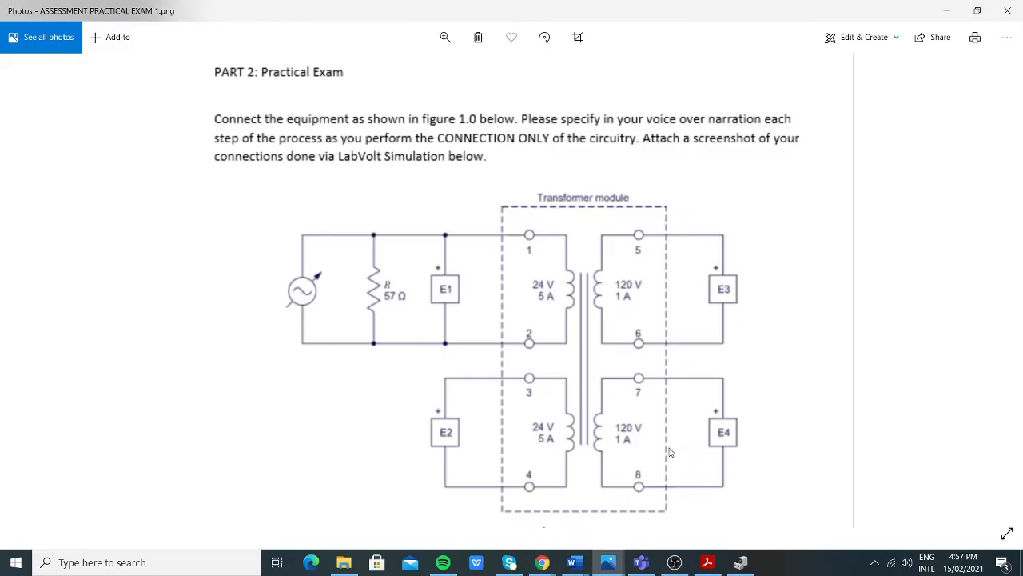
key("alt+Tab")
left_click_drag(554, 413, 641, 319)
Reshape the two purple E2 wires into tighter curves between the transformer and the data acquisition interface
left_click_drag(634, 373, 580, 311)
left_click_drag(627, 402, 584, 293)
left_click_drag(592, 374, 564, 432)
Wire voltage input E3 in turquoise (00ffd5), its 600 V terminal to transformer terminal 5 and its common to terminal 6
left_click(861, 96)
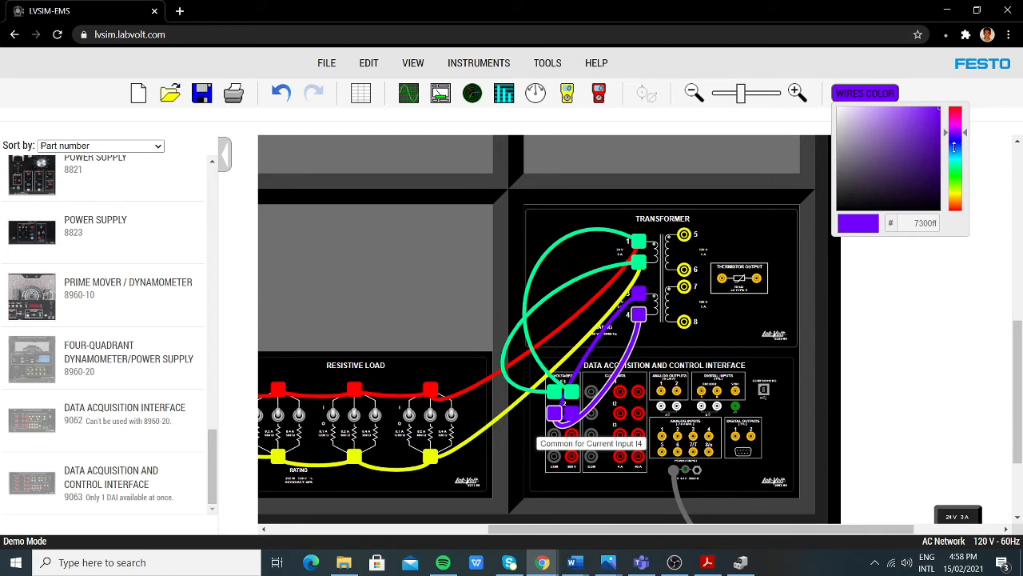
left_click(955, 161)
left_click_drag(572, 434, 684, 234)
left_click_drag(551, 436, 684, 269)
Bend the two turquoise E3 wires outward so they arc clear of transformer terminals 7 and 8
left_click_drag(675, 339, 778, 234)
left_click_drag(674, 317, 825, 152)
left_click_drag(750, 309, 784, 274)
left_click_drag(712, 328, 669, 347)
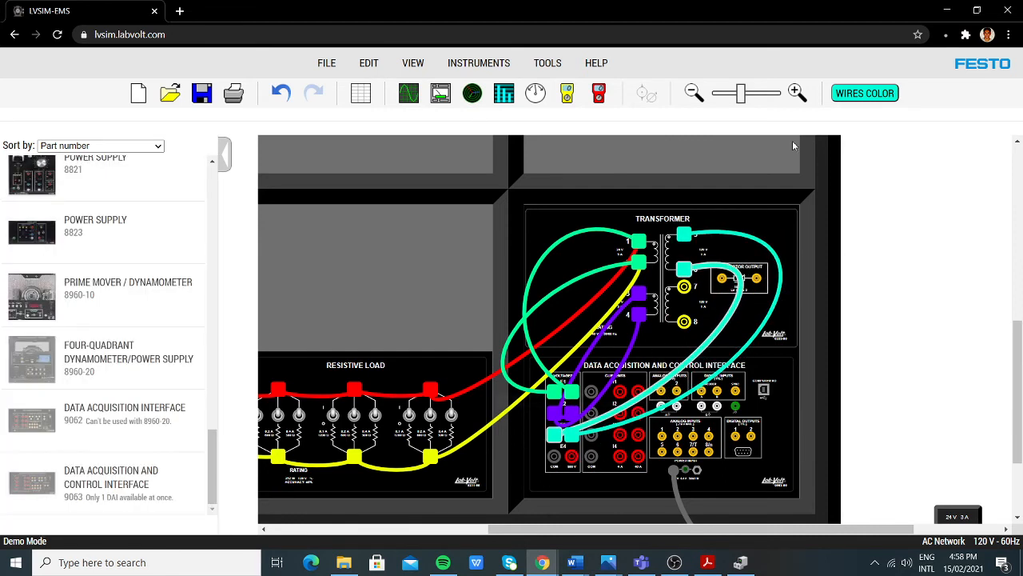
Wire voltage input E4 in bright green (00ff1a), 600 V terminal to transformer terminal 7 and common to terminal 8, and bend its wires outward
left_click(849, 91)
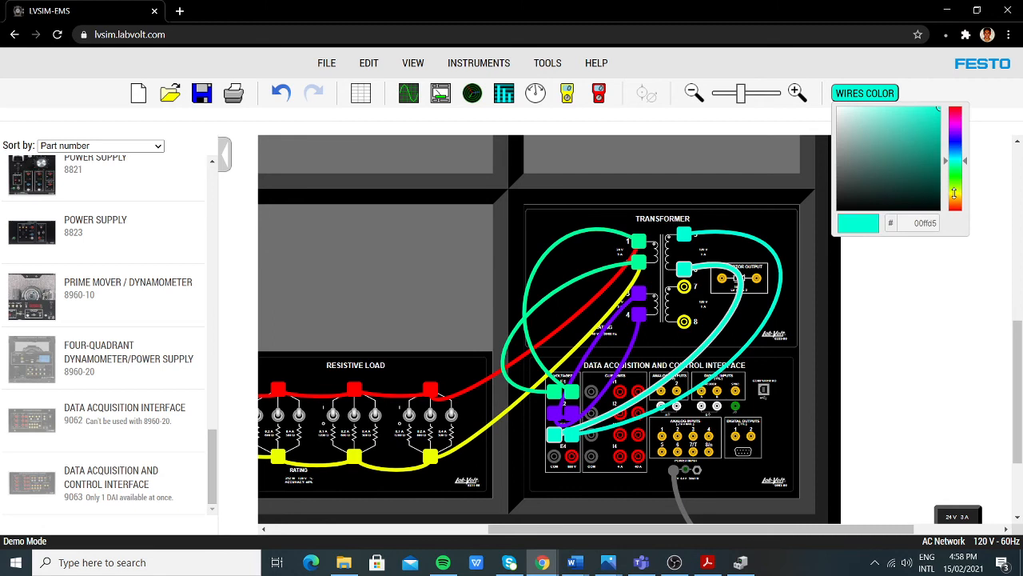
left_click_drag(955, 170, 954, 173)
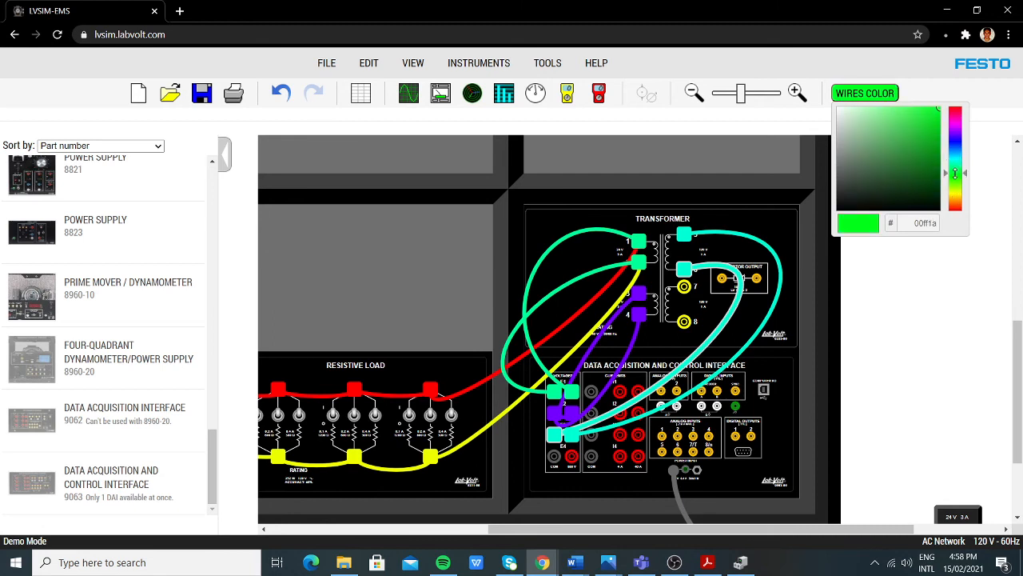
left_click_drag(570, 457, 685, 288)
left_click_drag(554, 457, 787, 332)
left_click_drag(675, 367, 872, 268)
left_click_drag(754, 336, 754, 336)
Zoom out to the whole equipment rack and compare the finished wiring with the exam's circuit diagram
left_click_drag(592, 528, 375, 529)
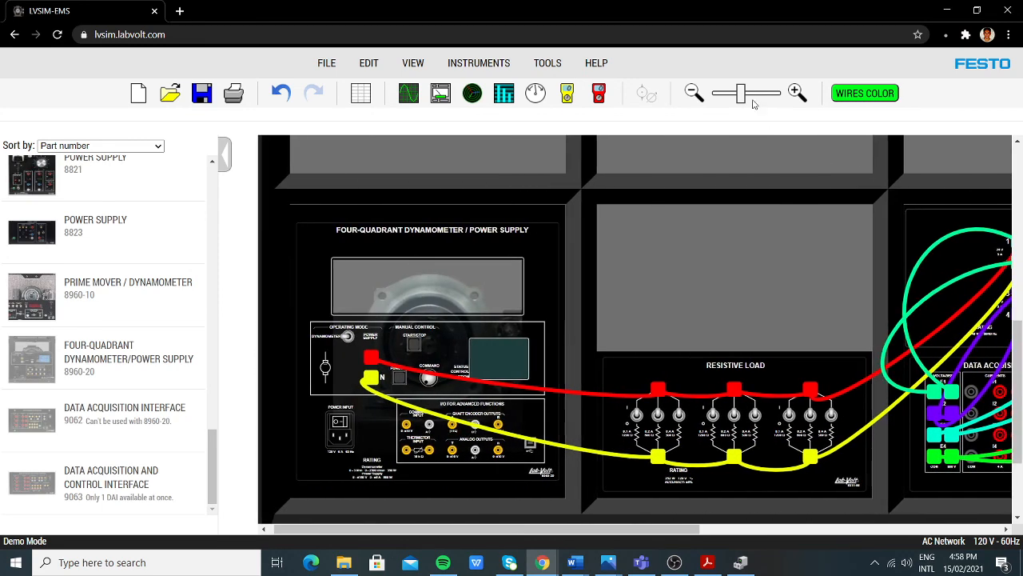
left_click_drag(741, 94, 717, 93)
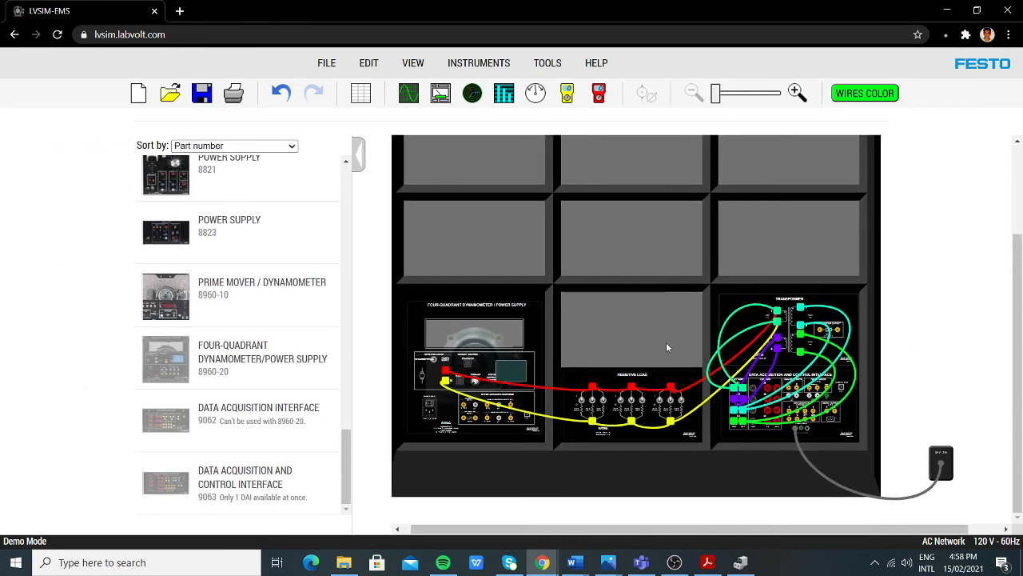
key("alt+Tab")
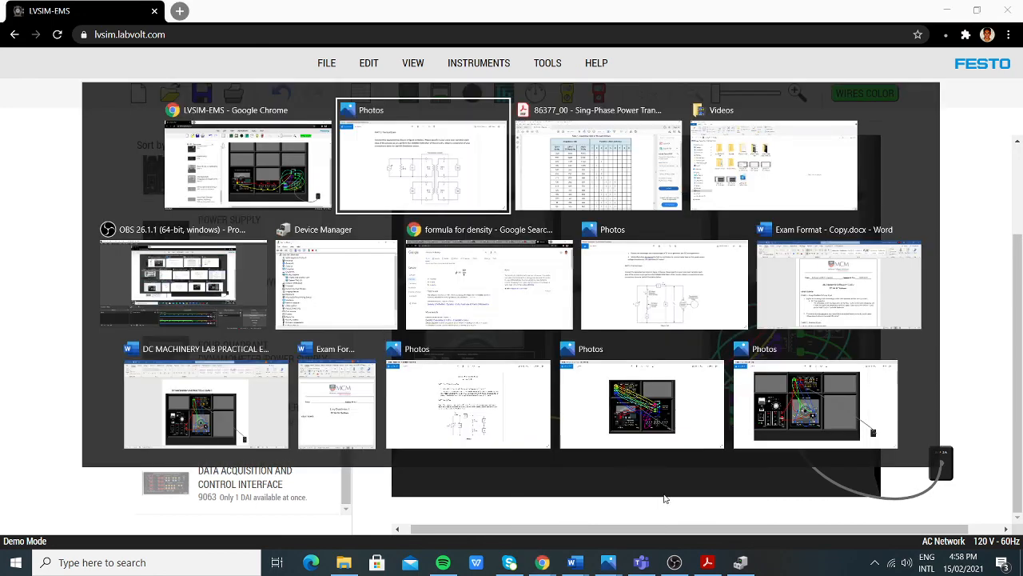
key("alt+Tab")
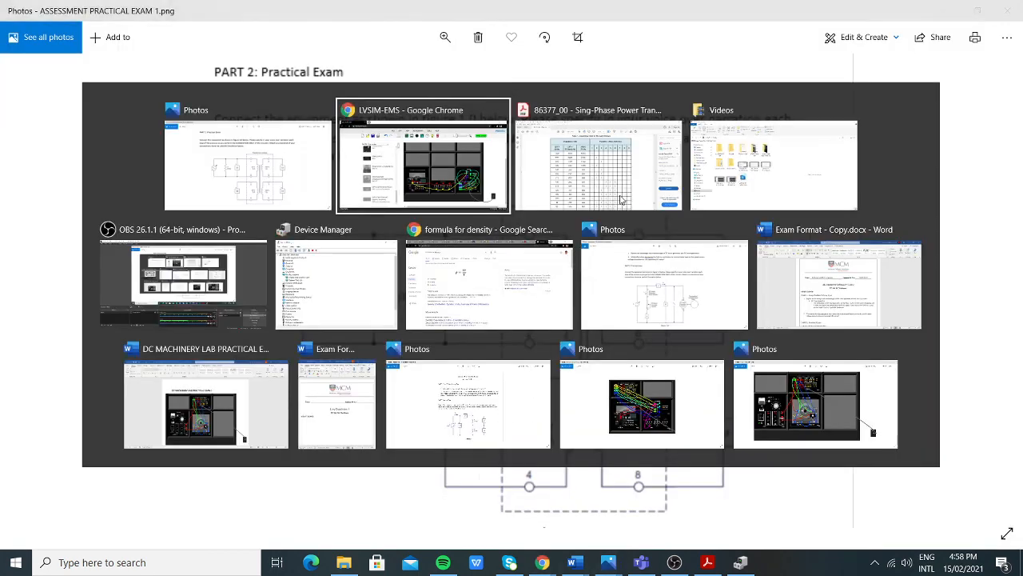